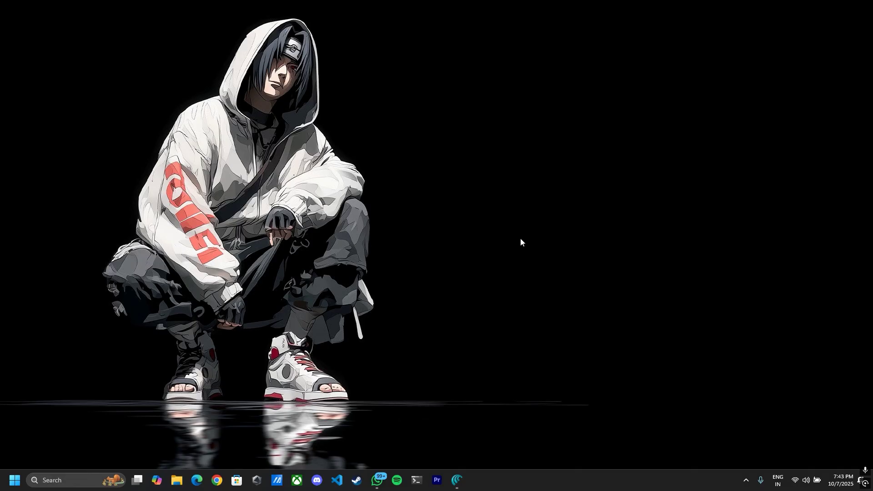
# Step: Launch Warp from Windows search to its welcome sign-in screen, then close its window
pyautogui.click(92, 478)
pyautogui.write('warp')
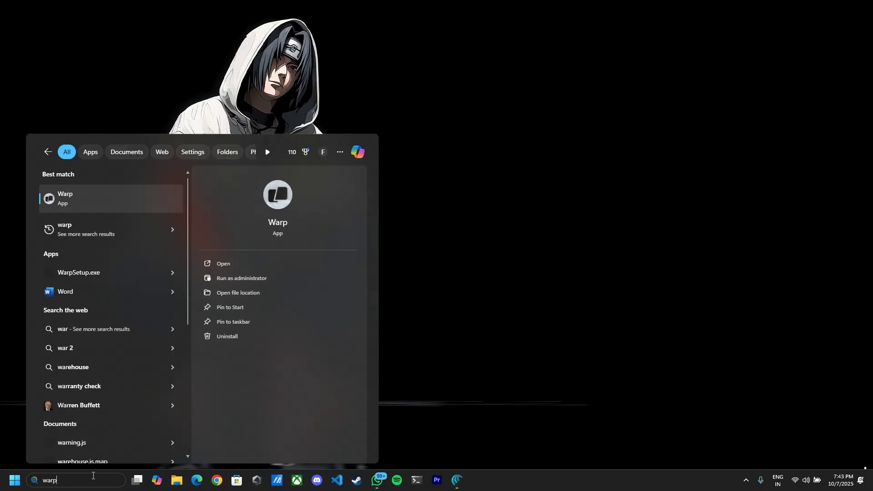
pyautogui.press('Return')
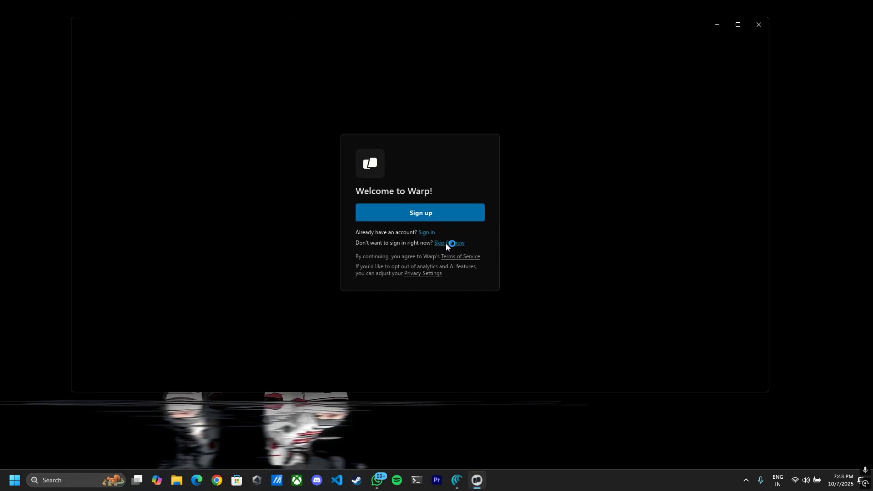
pyautogui.click(756, 28)
# Step: Uninstall Warp with Revo Uninstaller running with admin rights, confirming the removal
pyautogui.press('super+s')
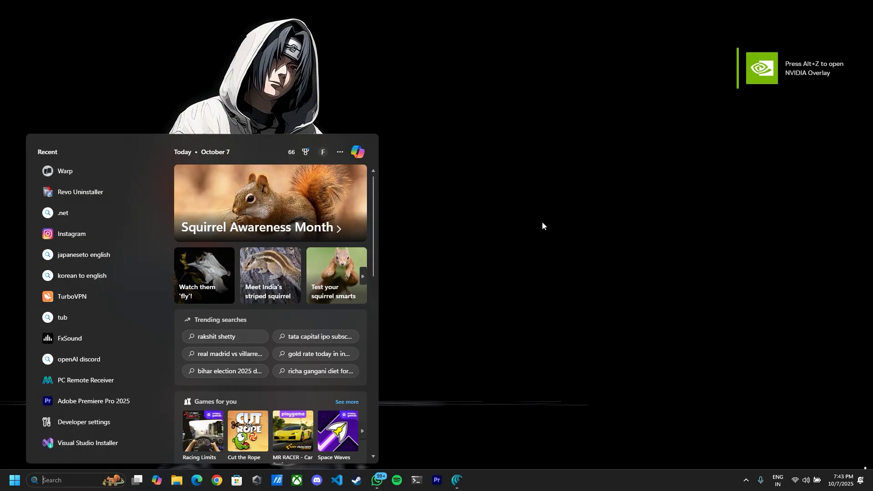
pyautogui.write('revo')
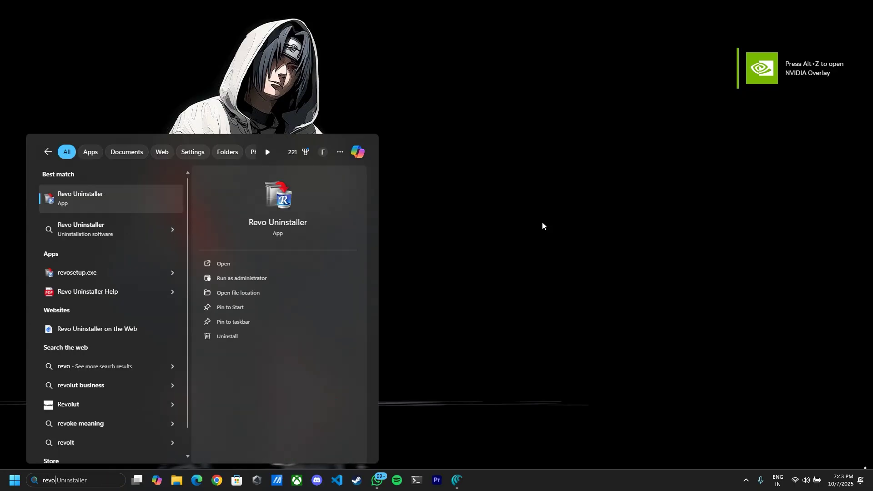
pyautogui.press('Return')
pyautogui.hotkey('alt', 'y')
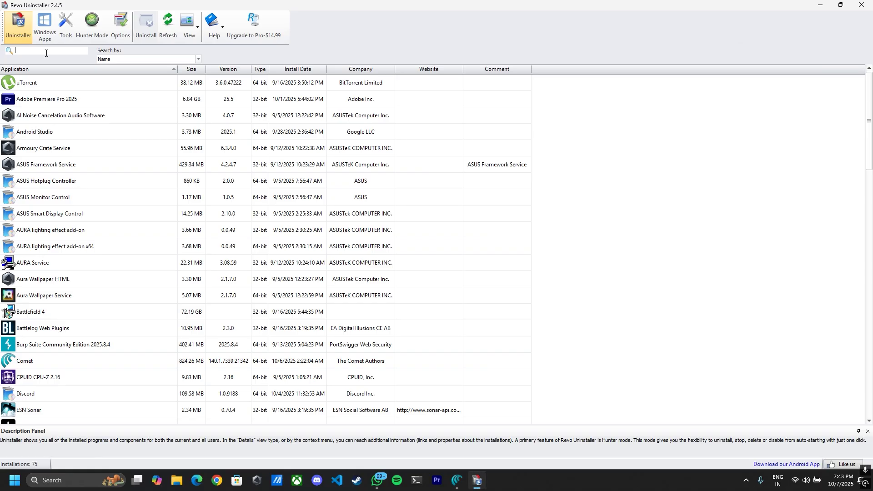
pyautogui.write('warp')
pyautogui.doubleClick(44, 82)
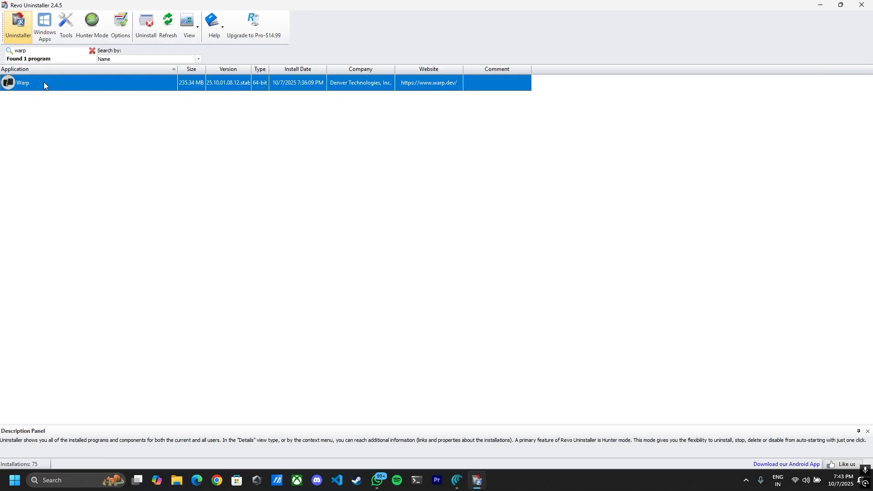
pyautogui.click(525, 322)
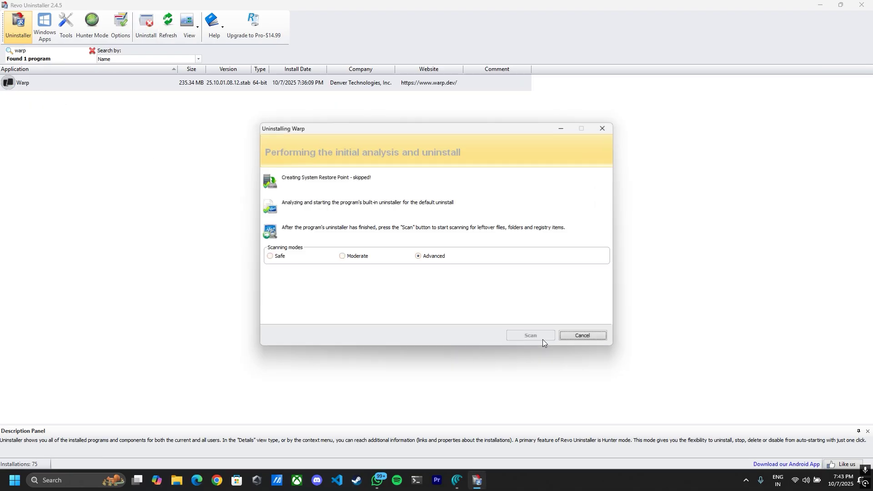
pyautogui.click(477, 275)
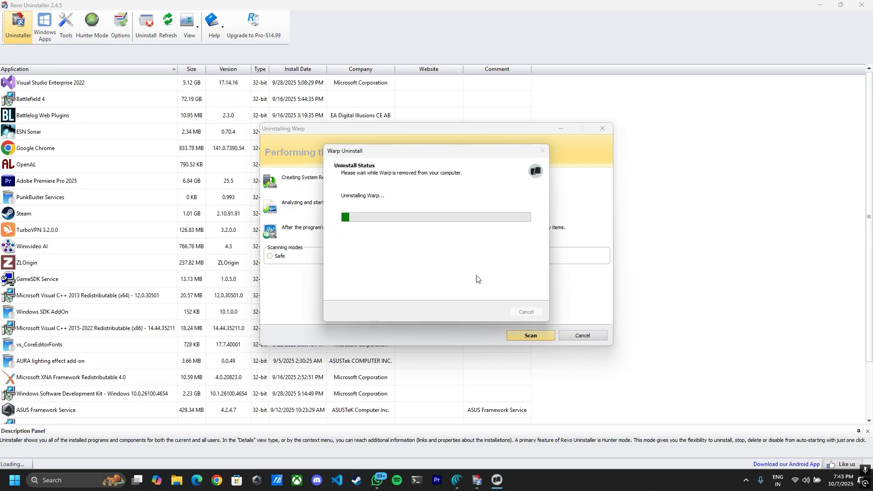
pyautogui.click(499, 270)
# Step: Scan for Warp leftovers and delete all leftover registry items and files
pyautogui.click(530, 335)
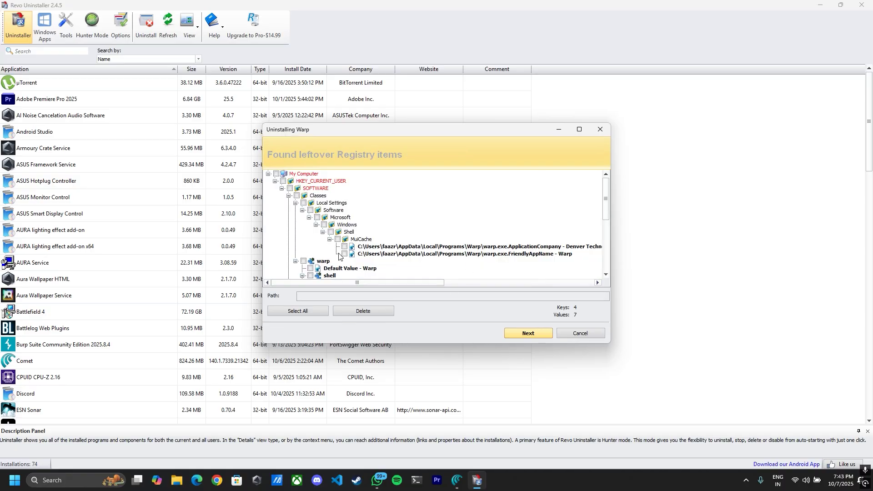
pyautogui.click(315, 307)
pyautogui.click(361, 308)
pyautogui.press('Return')
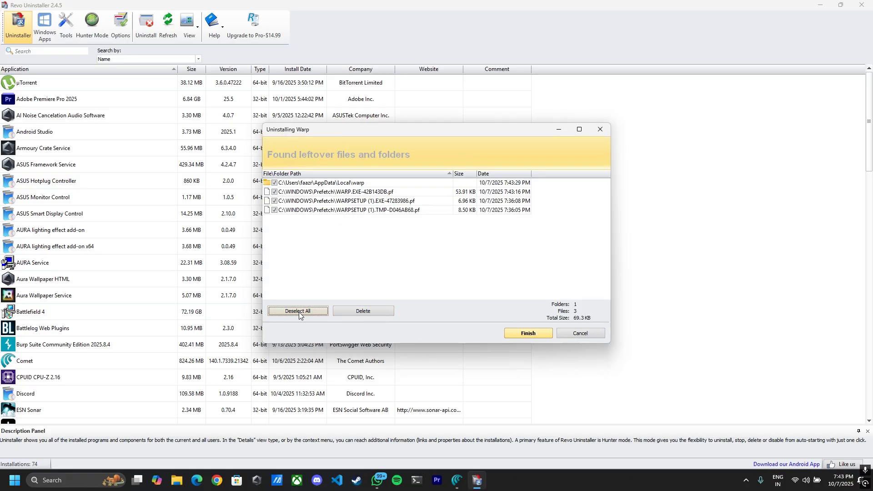
pyautogui.click(363, 311)
pyautogui.click(453, 257)
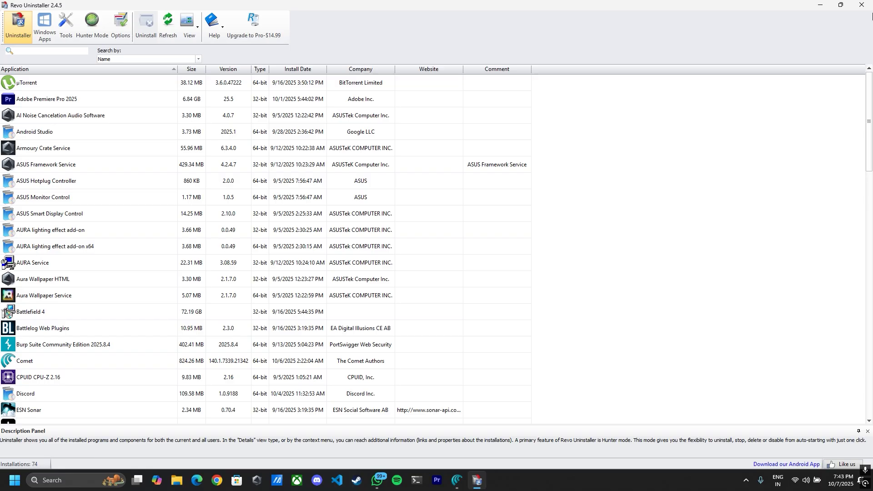
# Step: Close Revo and install Warp from WarpSetup.exe in Downloads for the current user only
pyautogui.hotkey('alt', 'F4')
pyautogui.click(177, 480)
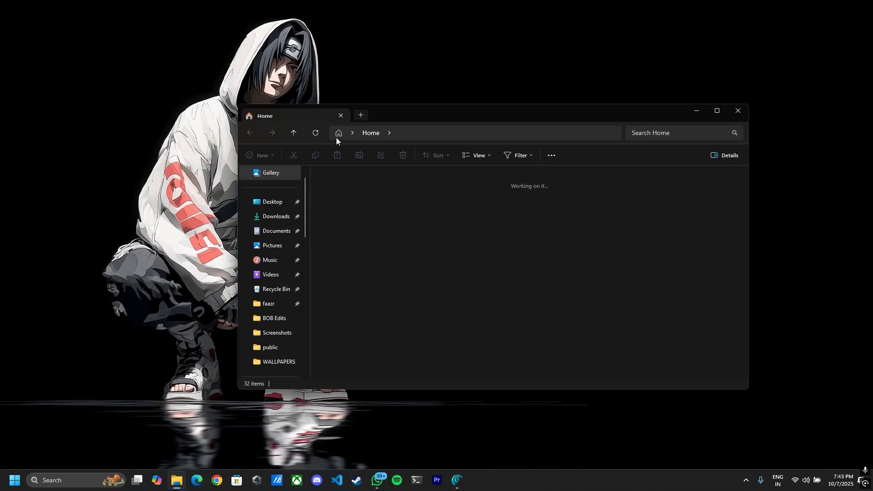
pyautogui.click(276, 217)
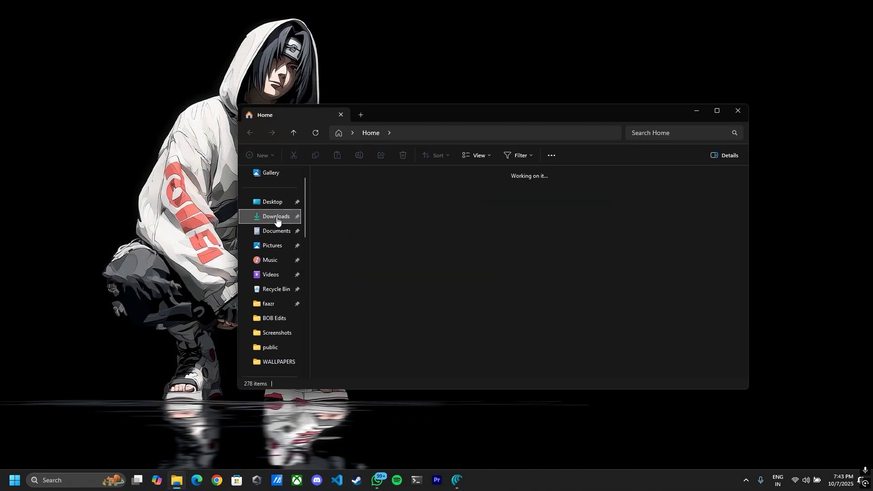
pyautogui.doubleClick(336, 204)
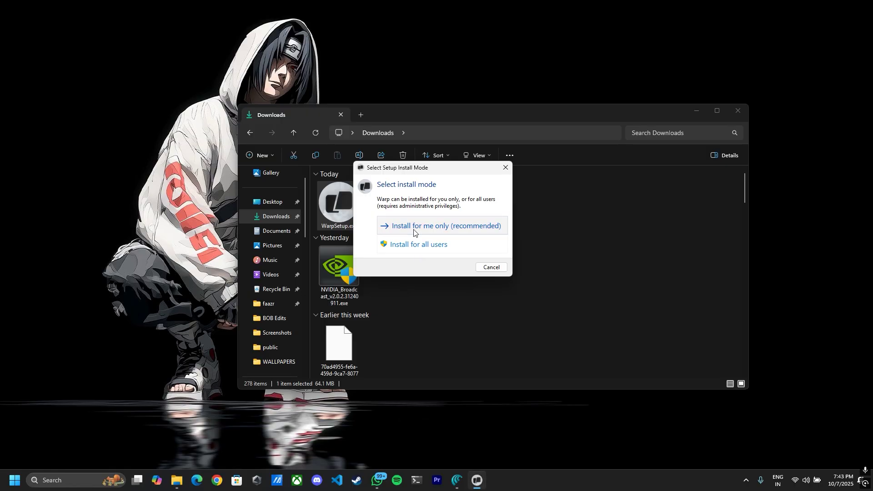
pyautogui.click(413, 233)
pyautogui.click(507, 328)
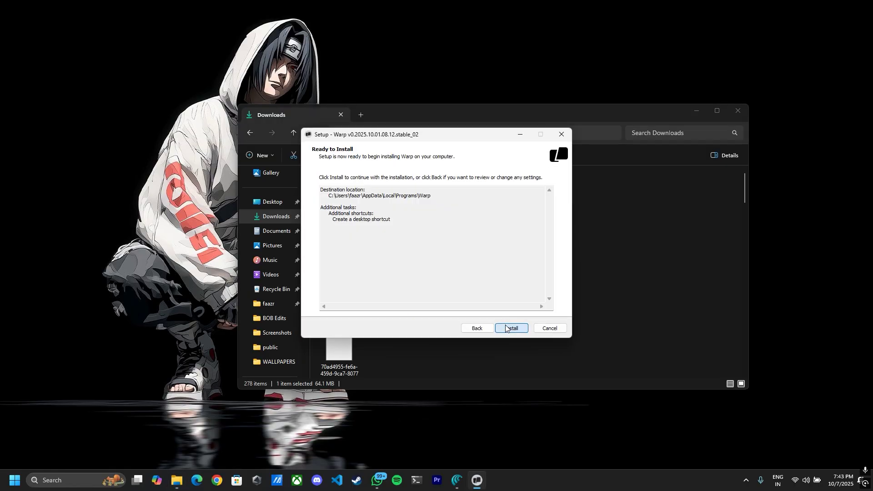
pyautogui.click(507, 328)
# Step: Close File Explorer and move the setup wizard up and to the right
pyautogui.click(742, 112)
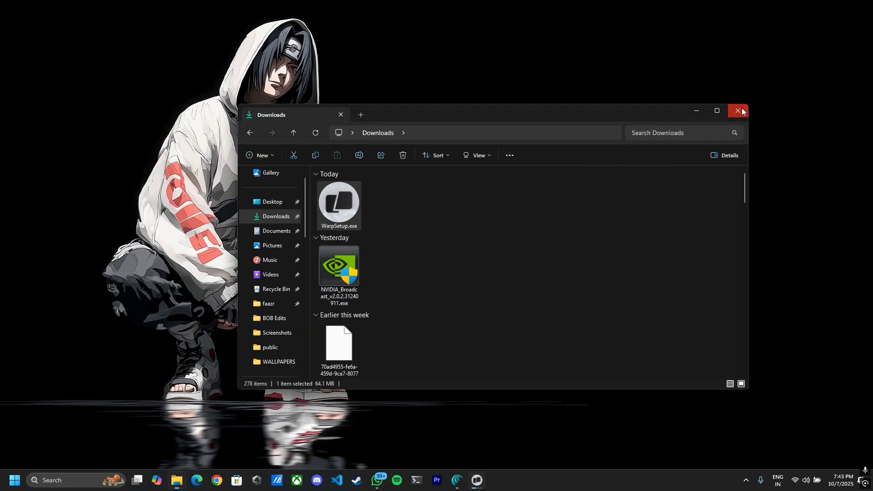
pyautogui.rightClick(530, 59)
pyautogui.click(530, 113)
pyautogui.moveTo(482, 138); pyautogui.dragTo(635, 58)
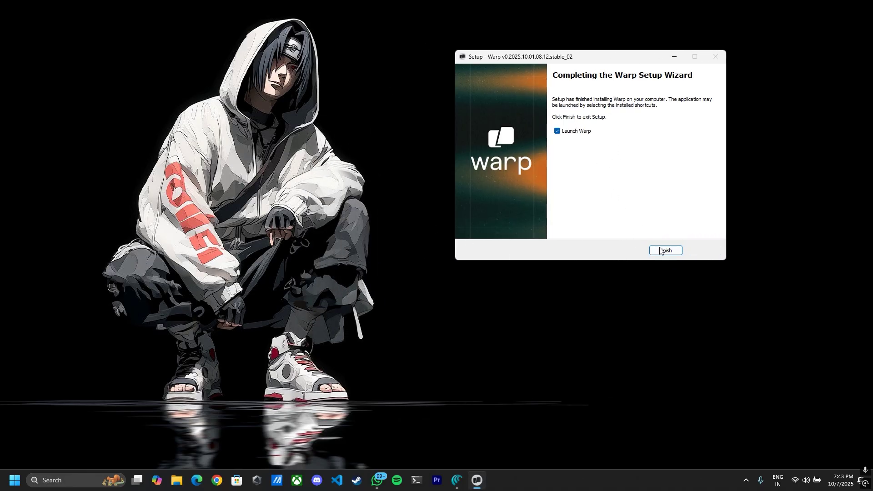
# Step: Finish setup to launch Warp, restore its window, start Sign up, then close the browser tab
pyautogui.click(661, 251)
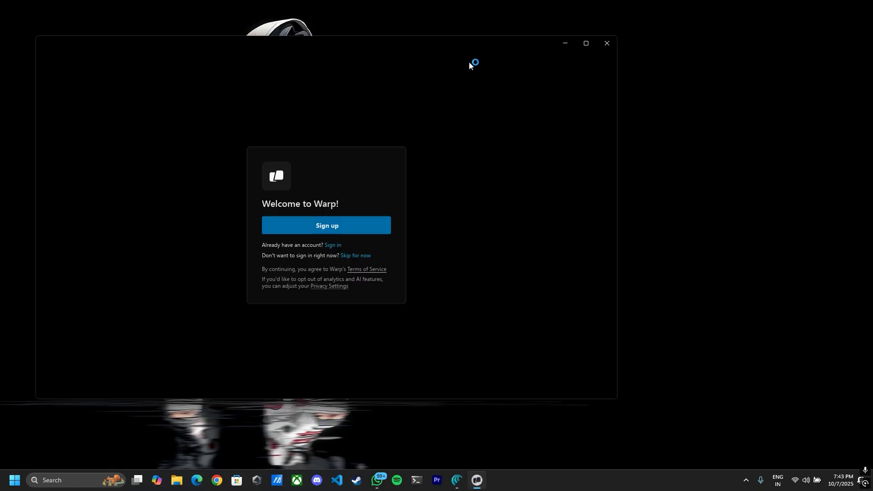
pyautogui.doubleClick(494, 15)
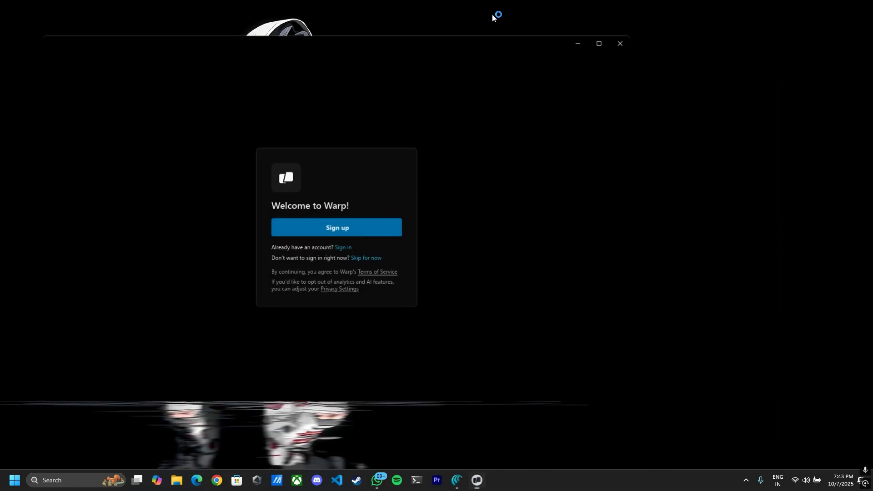
pyautogui.click(452, 217)
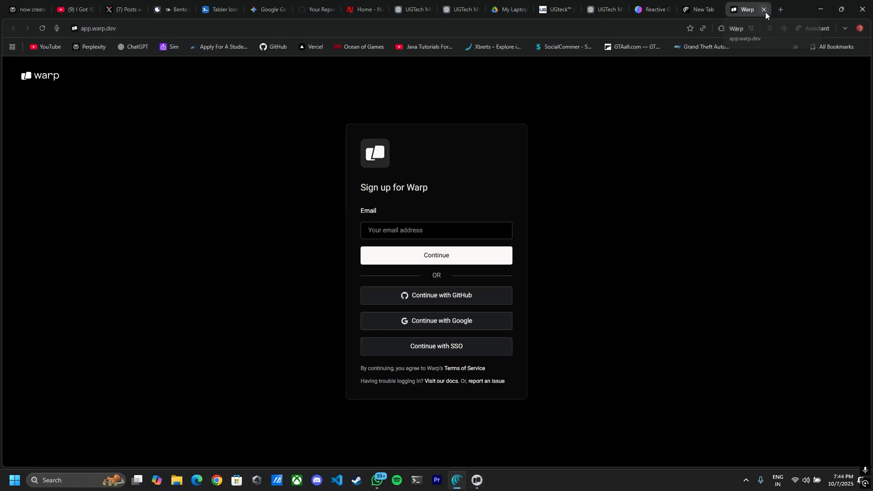
pyautogui.click(765, 9)
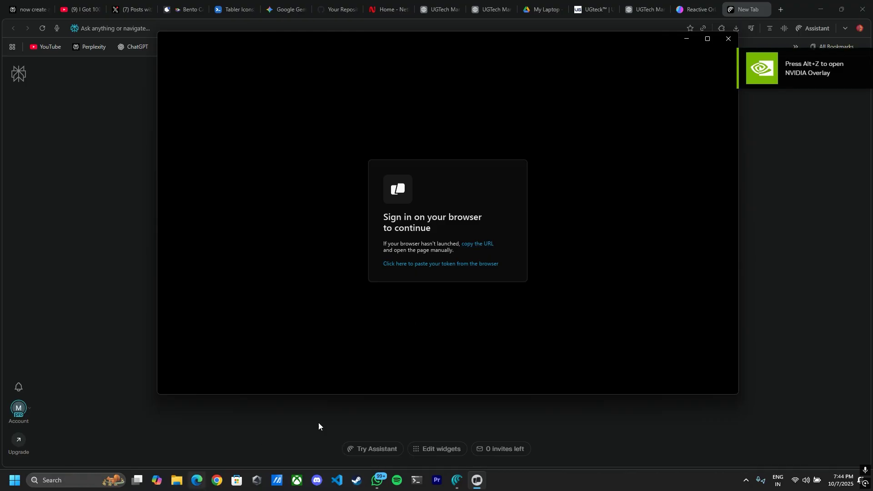
# Step: Load app.warp.dev in a new Comet Incognito window and choose Continue with Google
pyautogui.click(781, 8)
pyautogui.click(850, 27)
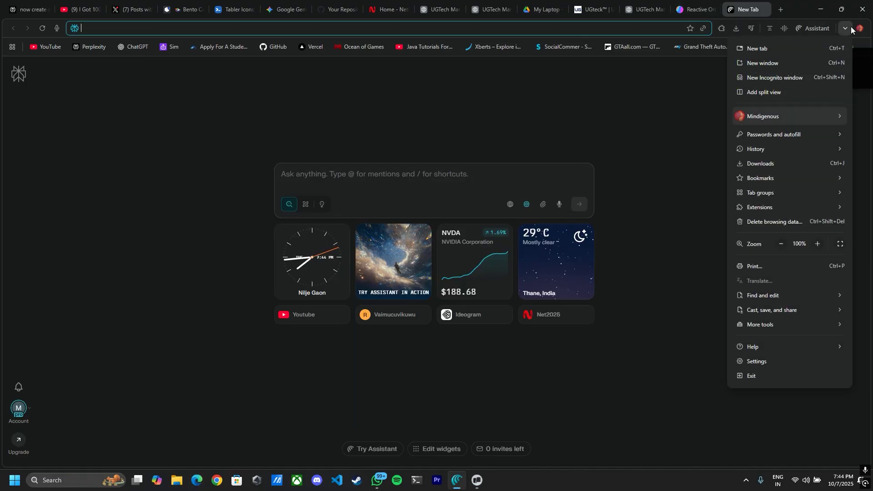
pyautogui.click(791, 78)
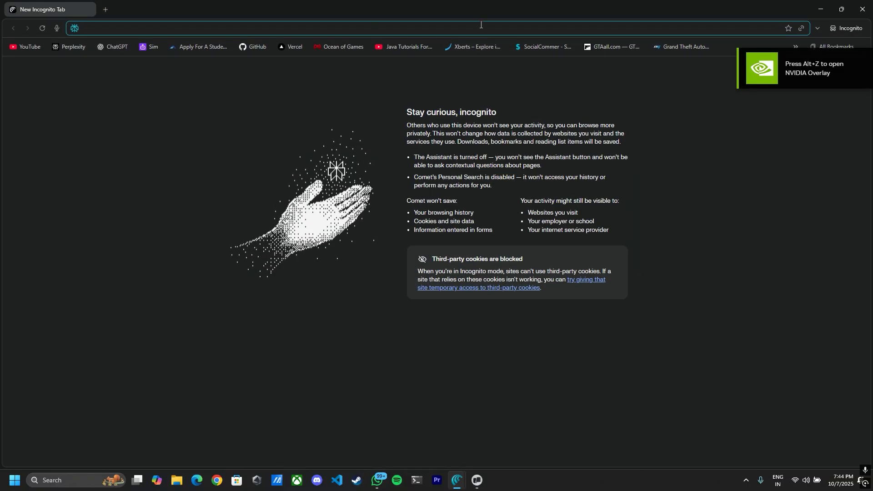
pyautogui.write('https://app.warp.dev/login/remote?scheme=warp&state=e626e594-4f5b-43d3-9d52-3cddf0330ea8')
pyautogui.press('Return')
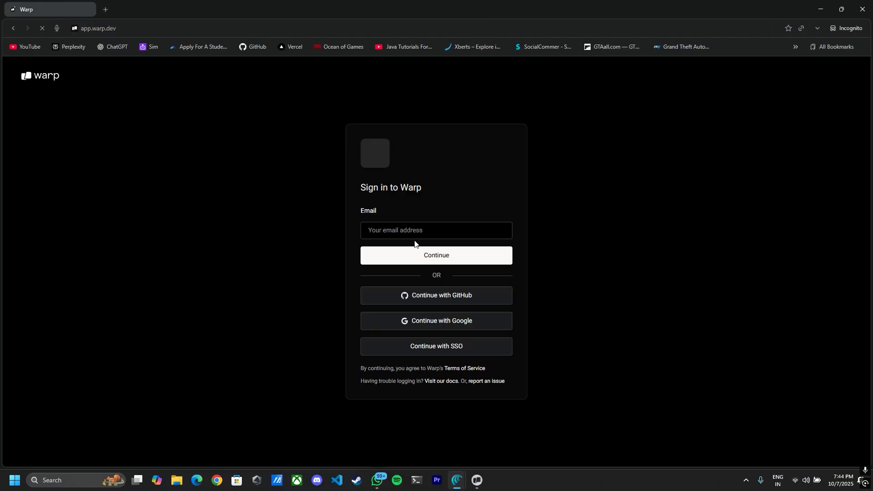
pyautogui.click(436, 321)
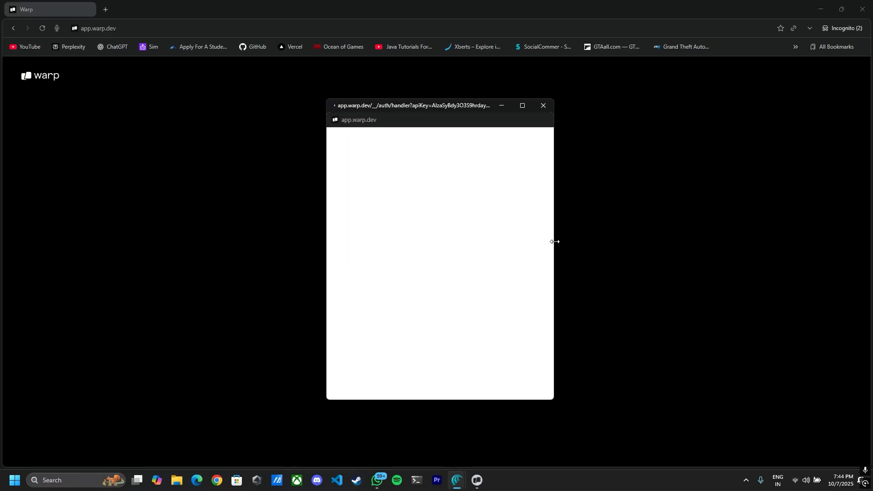
pyautogui.click(823, 11)
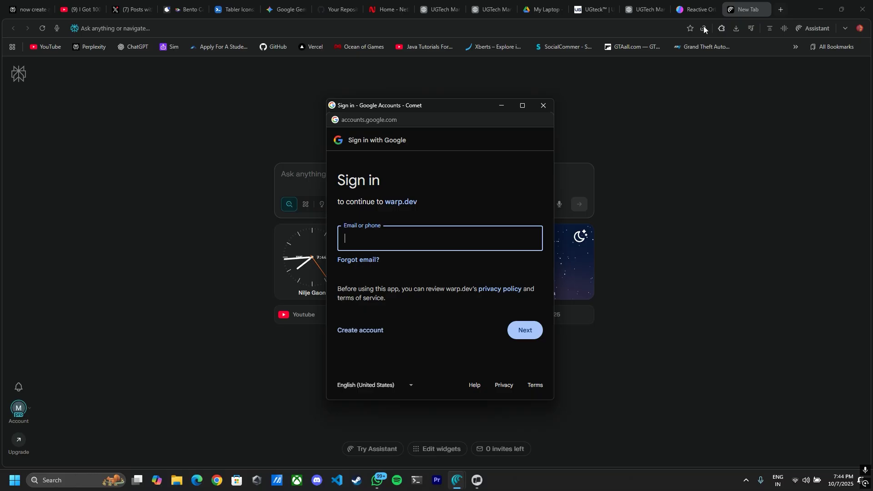
# Step: Open the Cloud Skills Boost dashboard, search 'hands on', and open A Tour of Google Cloud Hands-on Labs
pyautogui.click(641, 27)
pyautogui.write('google ')
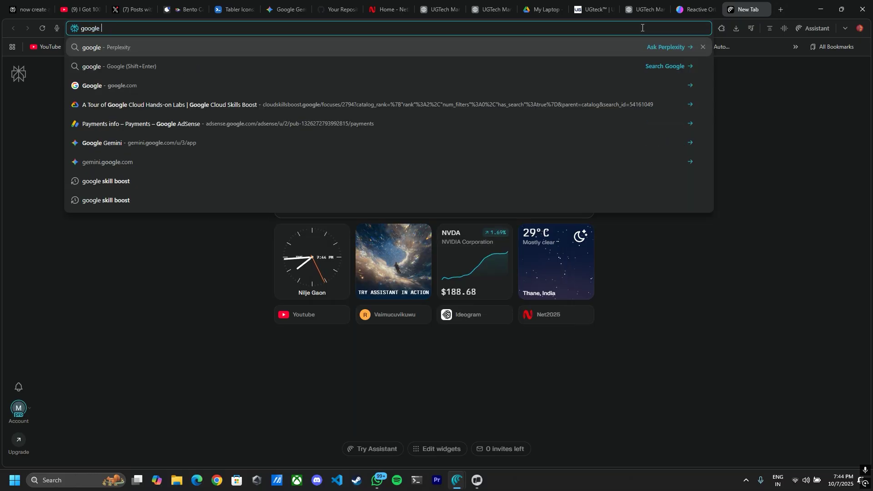
pyautogui.write('skill boost')
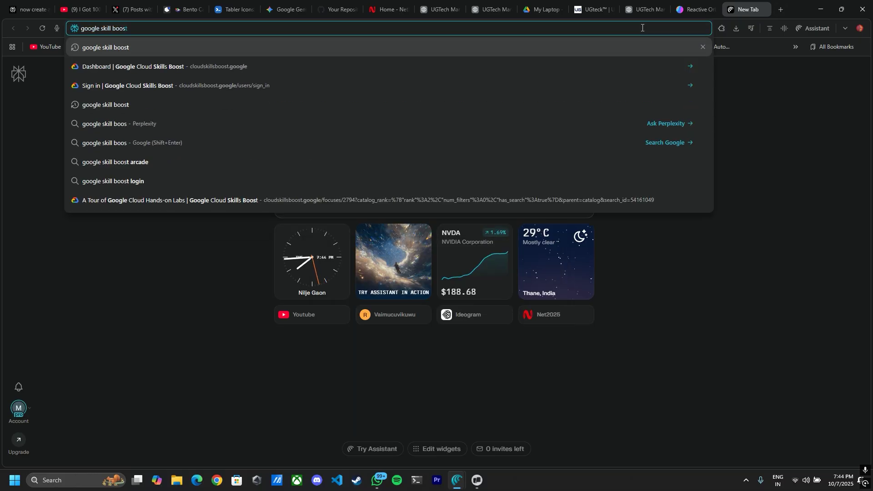
pyautogui.press('Down')
pyautogui.press('Down')
pyautogui.press('Return')
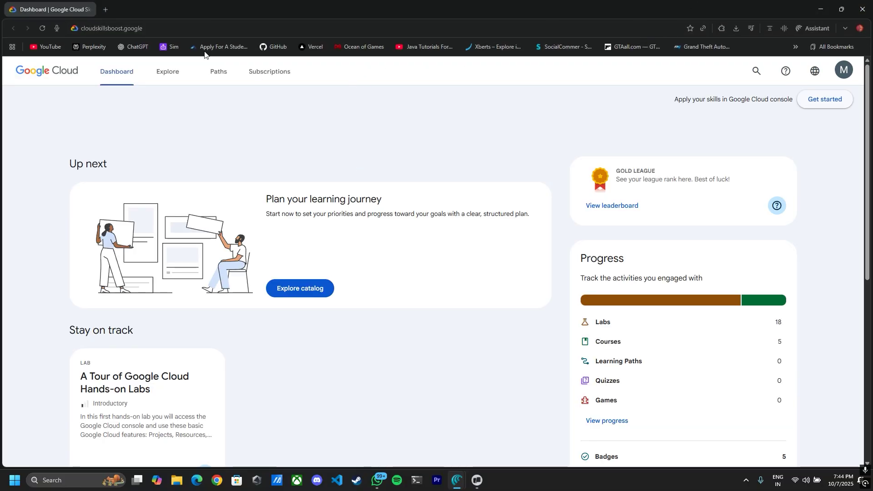
pyautogui.scroll(-1, 177, 279)
pyautogui.scroll(-1, 137, 259)
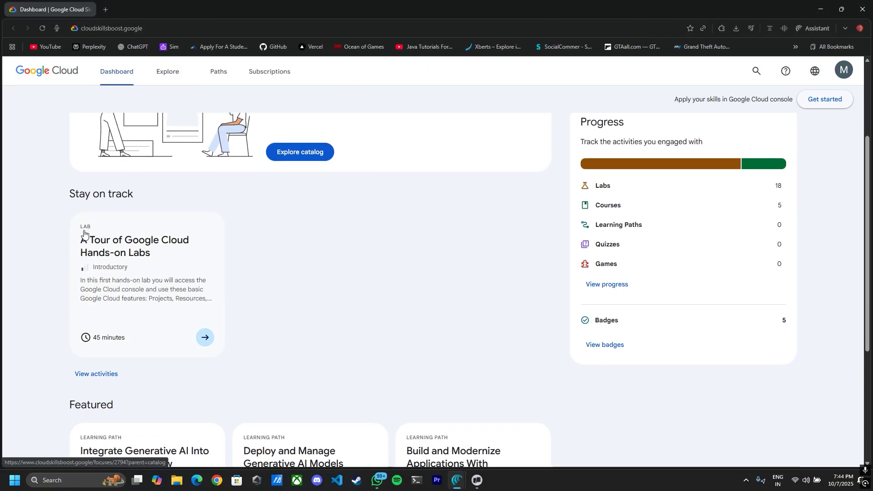
pyautogui.scroll(2, 84, 234)
pyautogui.click(756, 71)
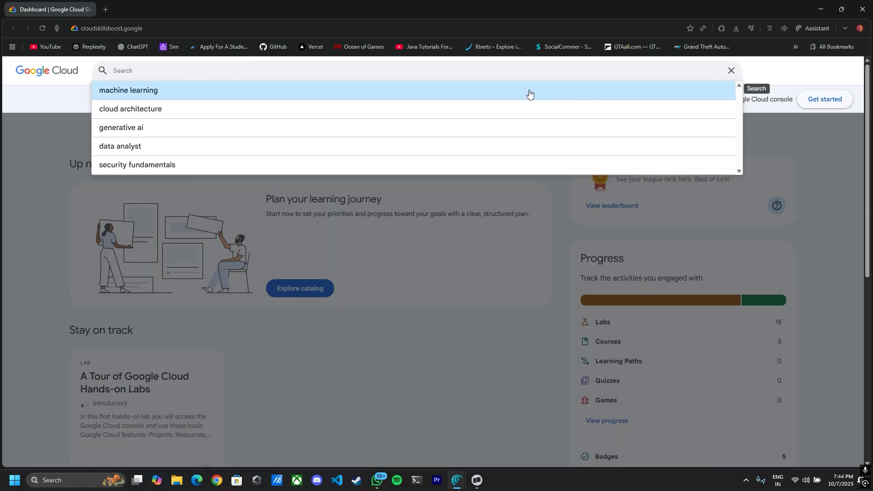
pyautogui.write('hands on')
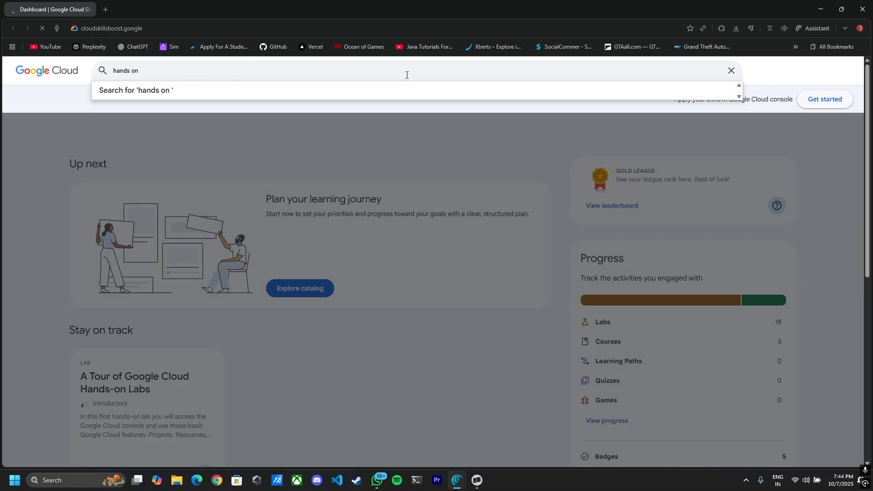
pyautogui.press('Return')
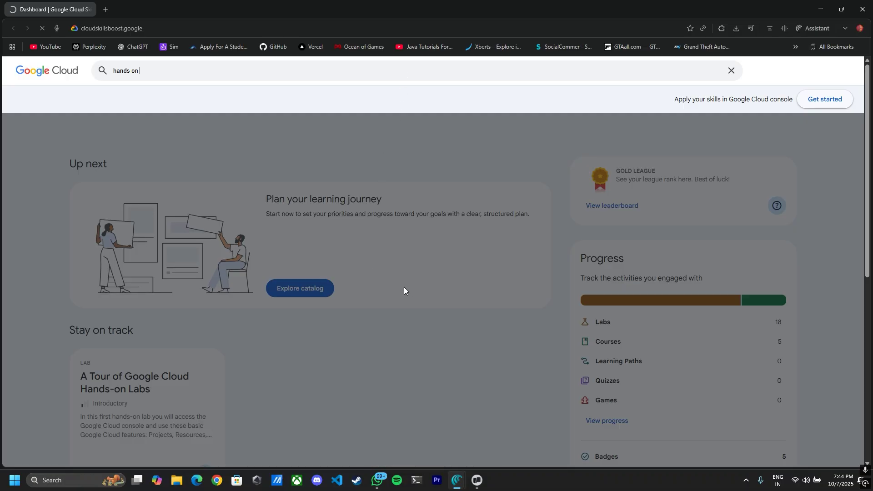
pyautogui.scroll(-3, 409, 287)
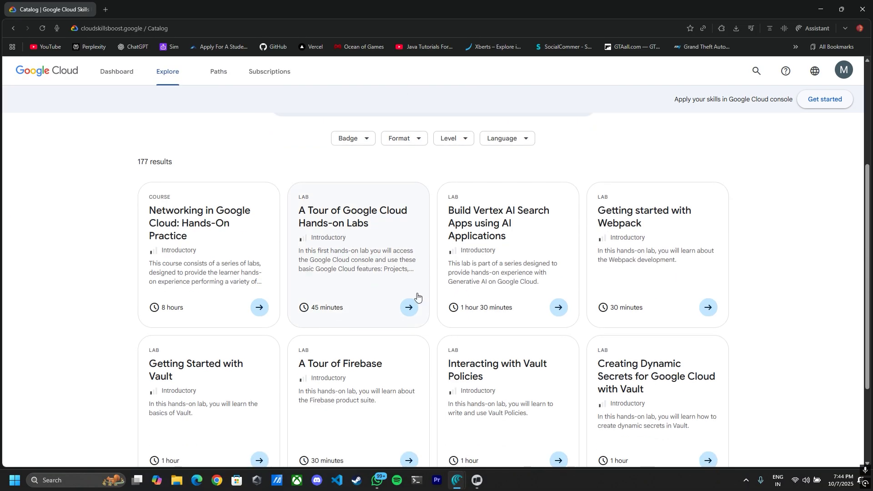
pyautogui.click(408, 308)
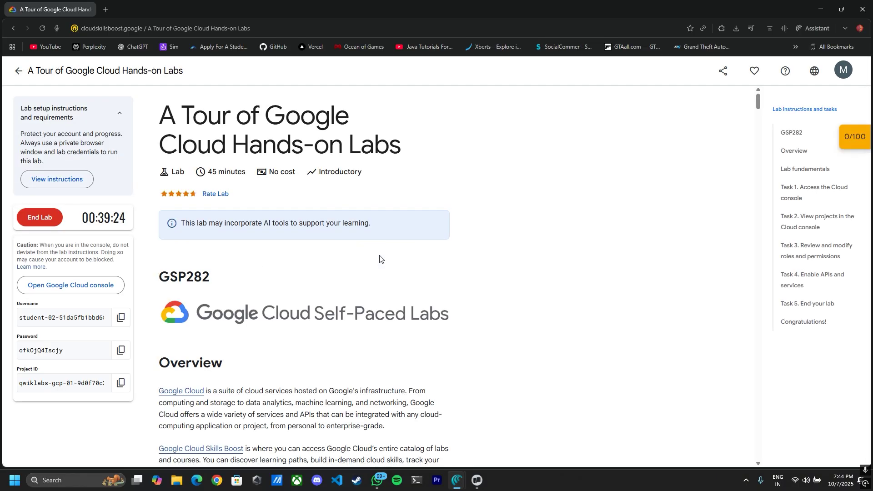
# Step: End the running lab, start it again, and copy the new lab username
pyautogui.click(39, 218)
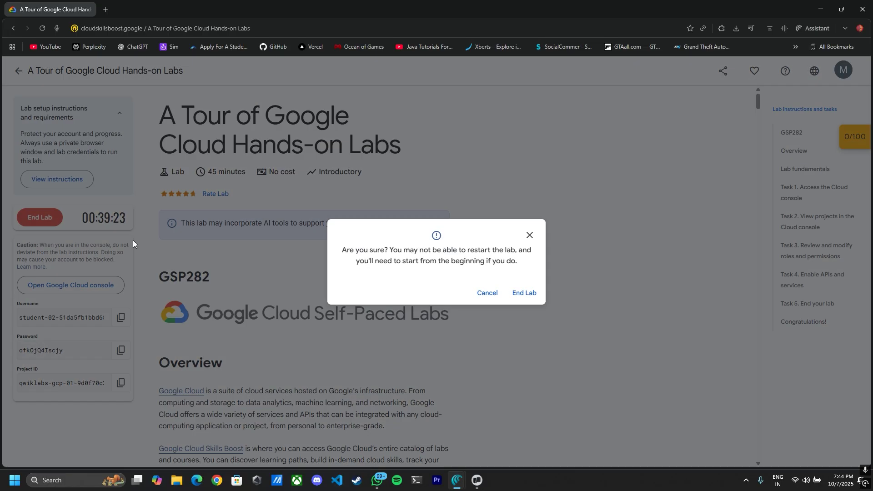
pyautogui.click(539, 299)
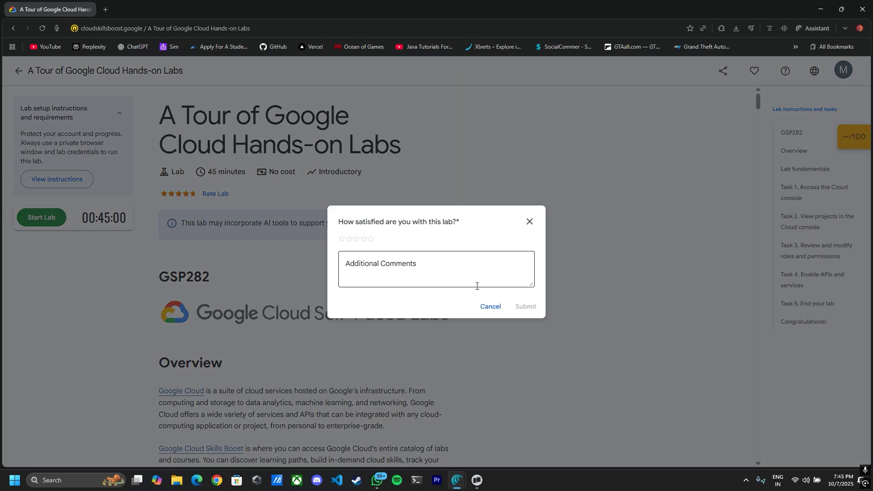
pyautogui.click(490, 307)
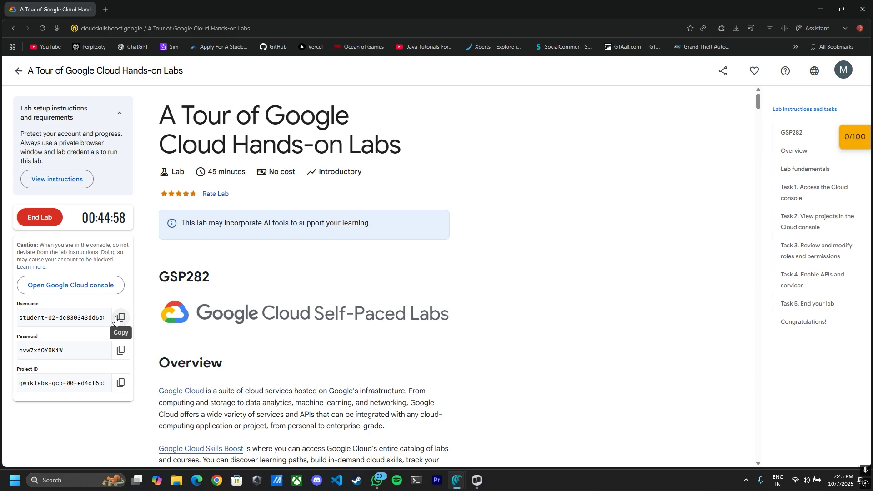
pyautogui.click(121, 317)
pyautogui.hotkey('alt', 'Tab')
pyautogui.hotkey('alt', 'Tab')
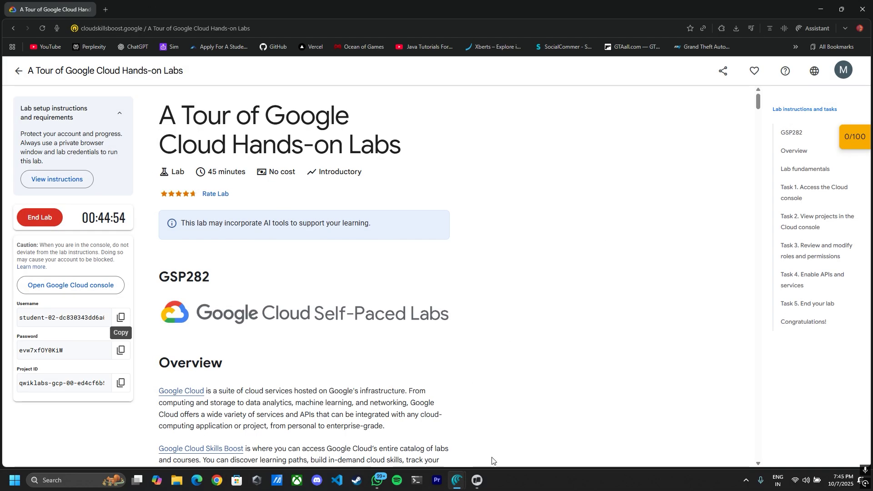
# Step: Sign into Google with the copied lab username and password
pyautogui.moveTo(457, 480)
pyautogui.click(518, 423)
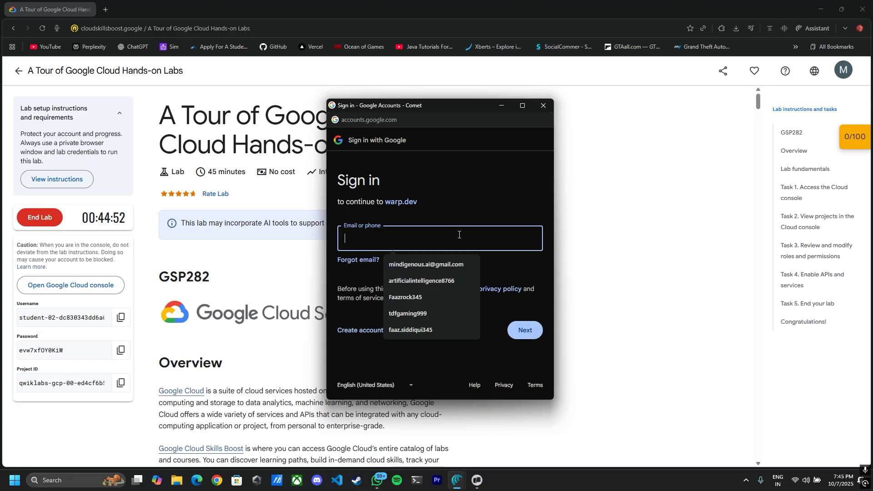
pyautogui.hotkey('ctrl', 'v')
pyautogui.click(518, 329)
pyautogui.click(121, 350)
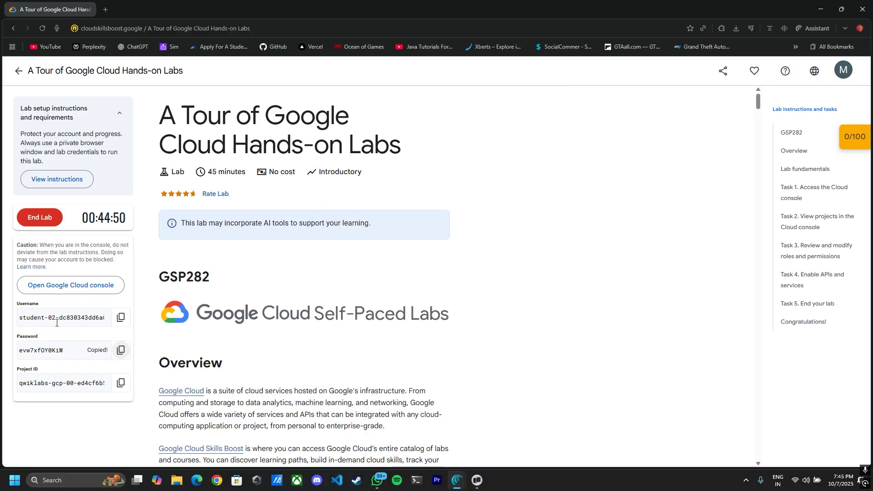
pyautogui.hotkey('alt', 'Tab')
pyautogui.hotkey('ctrl', 'v')
pyautogui.press('Return')
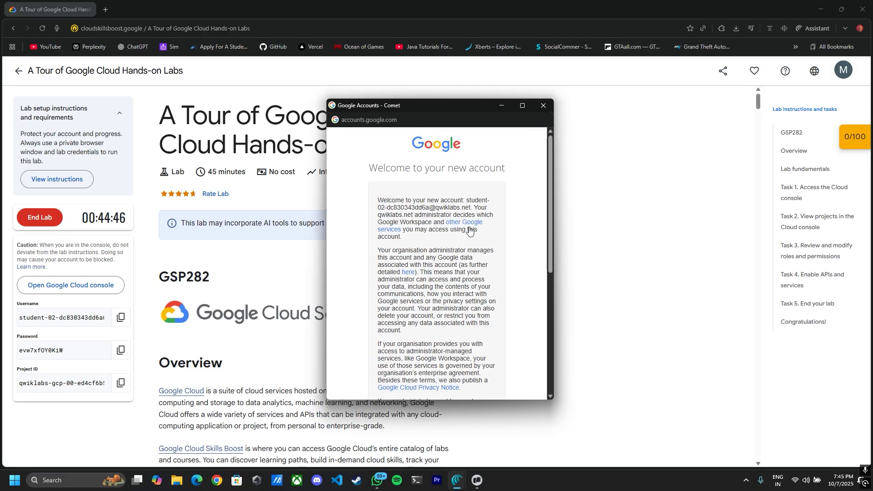
pyautogui.scroll(-10, 465, 311)
# Step: Accept the new account terms and allow warp.dev to use the Google account
pyautogui.click(436, 321)
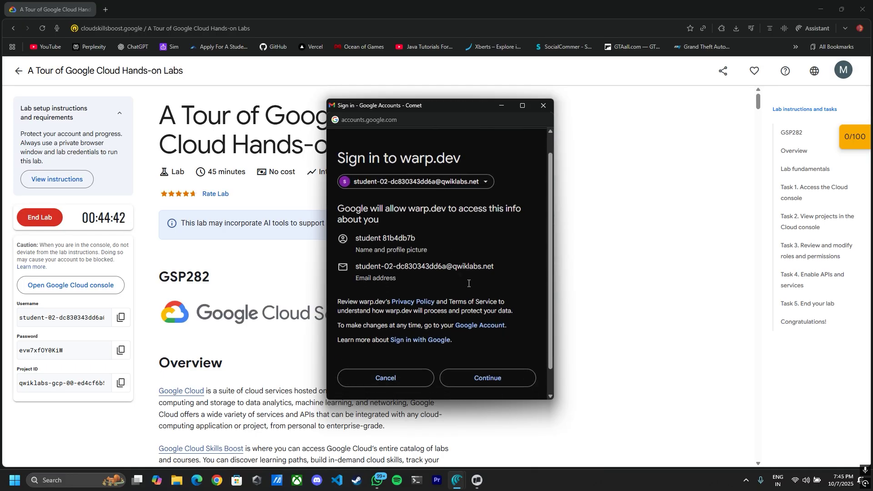
pyautogui.scroll(-1, 471, 327)
pyautogui.click(477, 354)
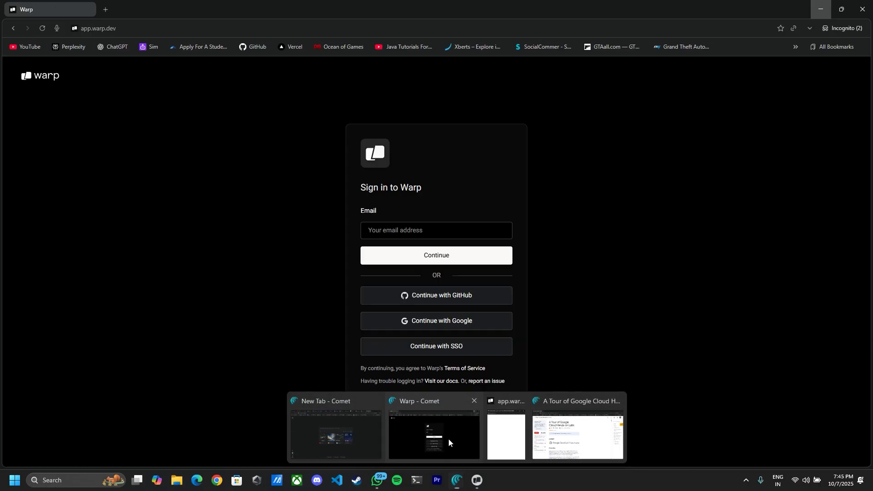
pyautogui.moveTo(457, 480)
pyautogui.click(449, 440)
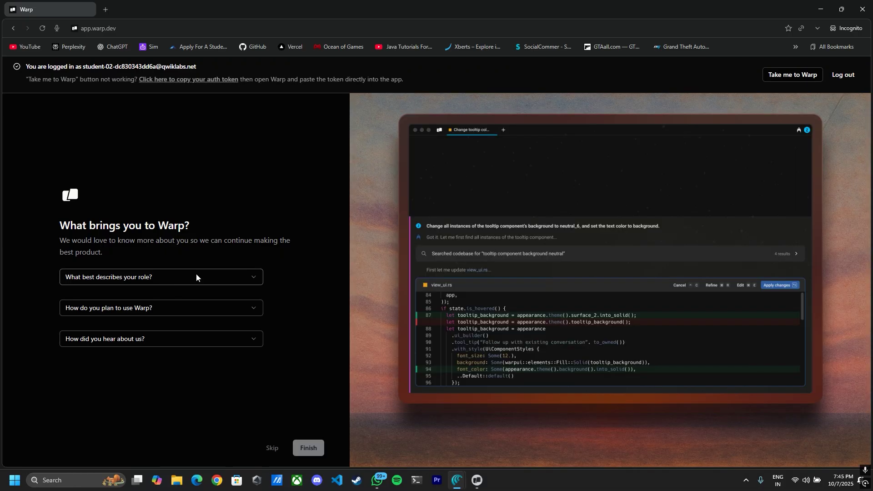
# Step: Submit the survey as Student, 'Replacing my current terminal with Warp', 'A Friend', then choose Take me to Warp
pyautogui.click(196, 274)
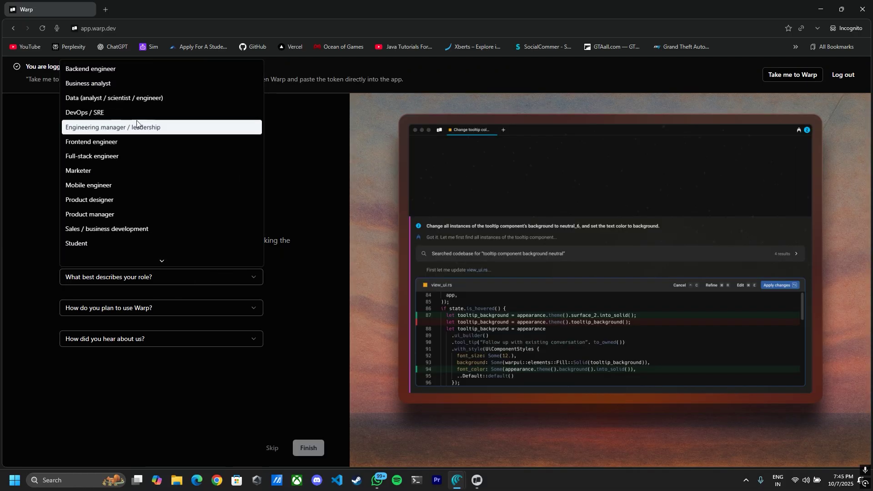
pyautogui.click(102, 238)
pyautogui.click(112, 308)
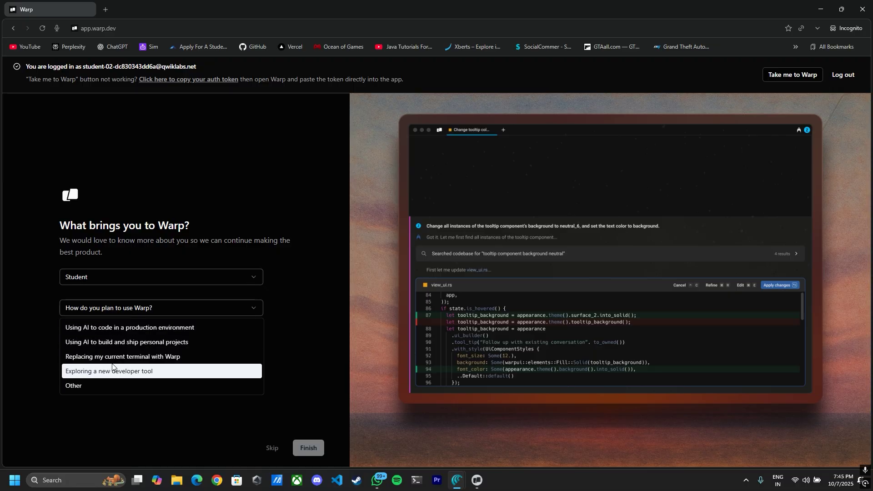
pyautogui.click(133, 356)
pyautogui.click(167, 340)
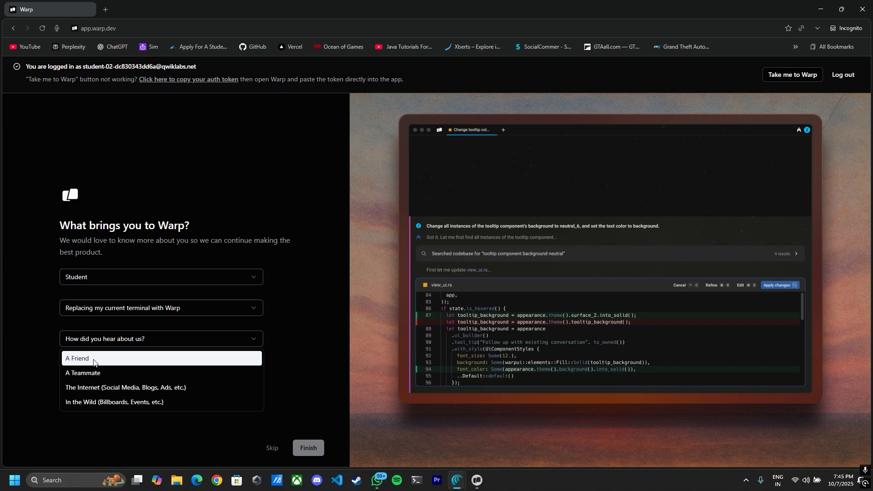
pyautogui.click(85, 361)
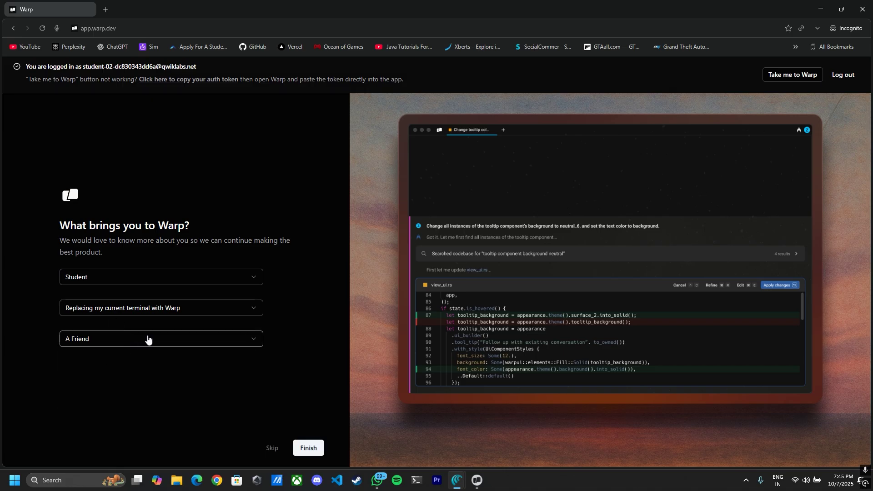
pyautogui.click(306, 449)
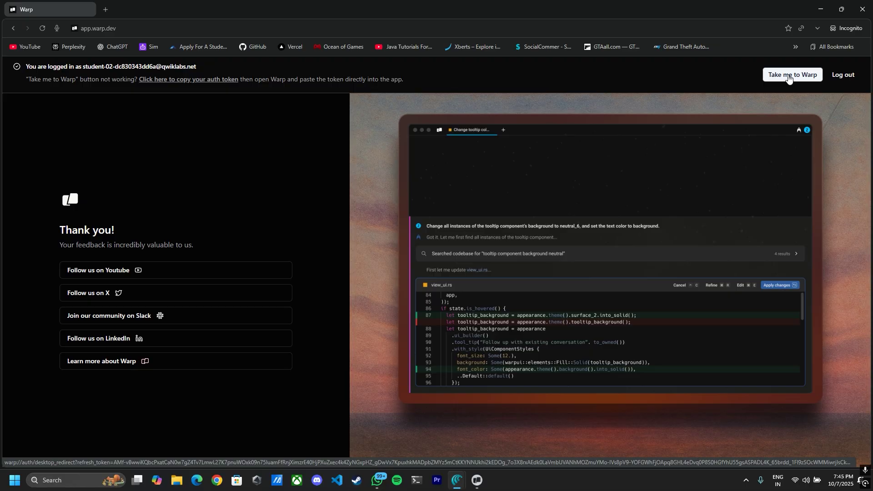
pyautogui.click(789, 79)
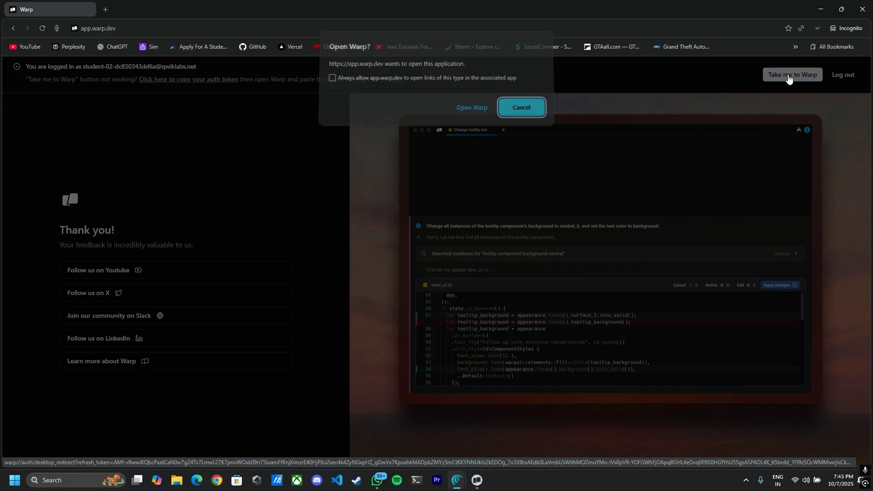
# Step: Confirm 'Open Warp' in the browser prompt to launch the signed-in desktop app
pyautogui.click(485, 115)
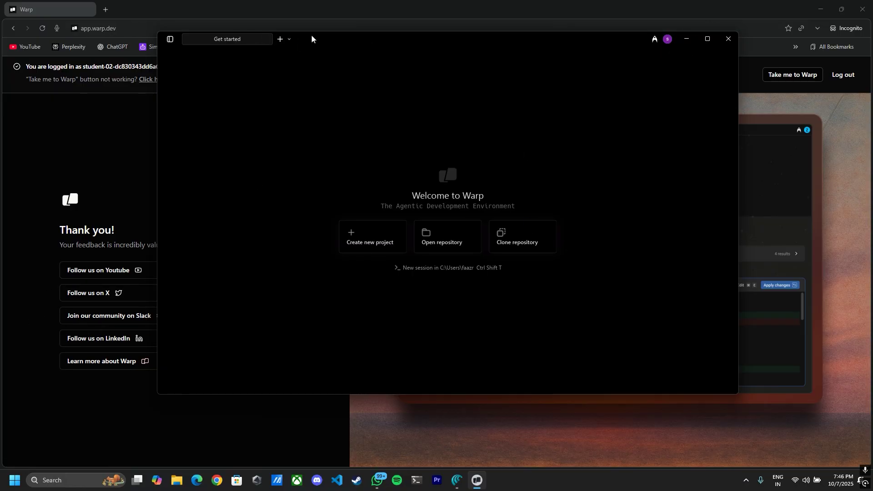
# Step: Check the free plan's 0/150 AI usage in Billing and usage, then start signing out
pyautogui.click(667, 39)
pyautogui.click(605, 88)
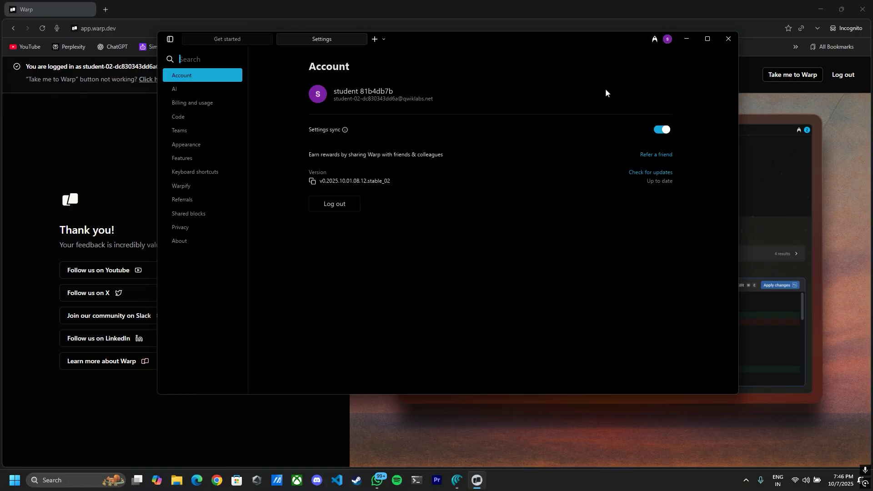
pyautogui.click(194, 107)
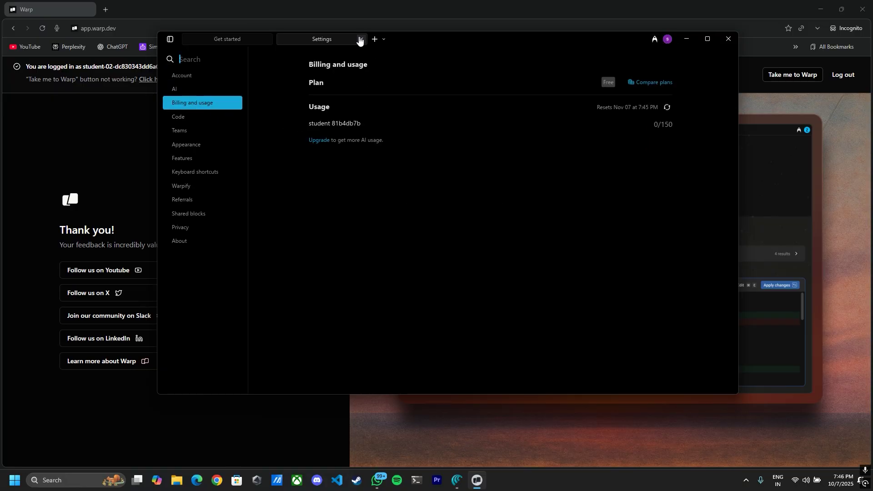
pyautogui.click(361, 39)
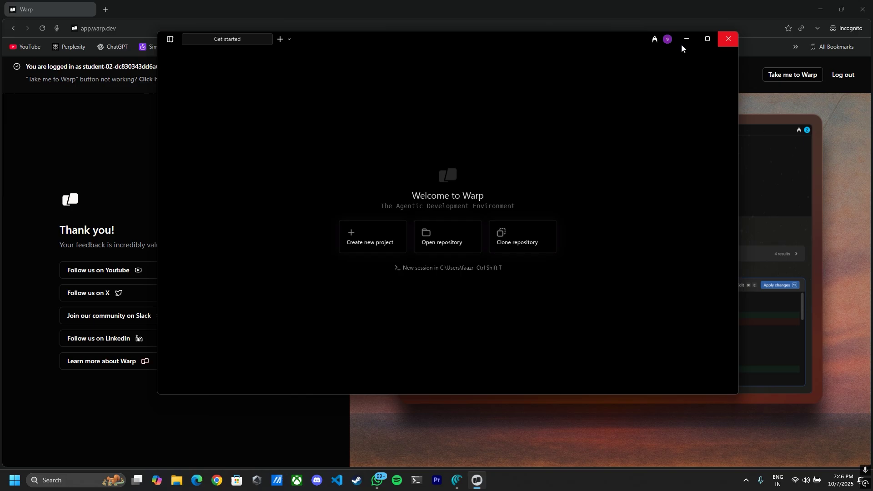
pyautogui.click(666, 39)
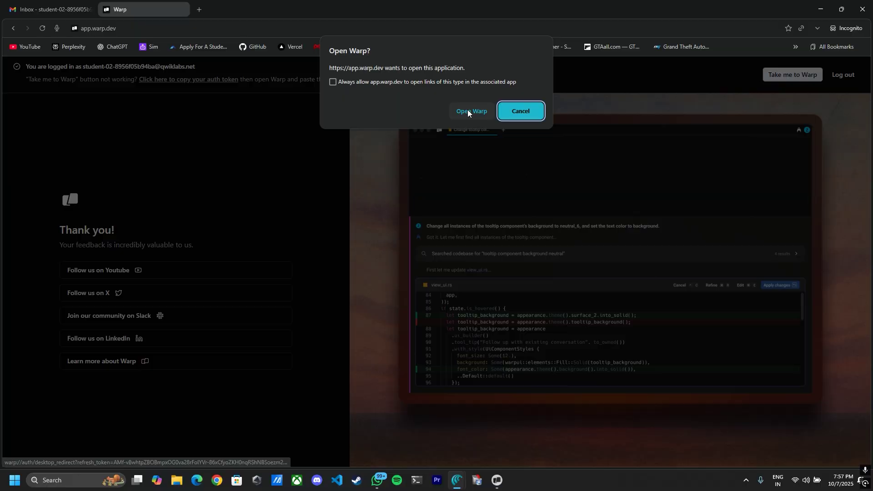
# Step: Launch Warp on the new student account, dismiss the Pro trial welcome, and maximize the window
pyautogui.click(469, 111)
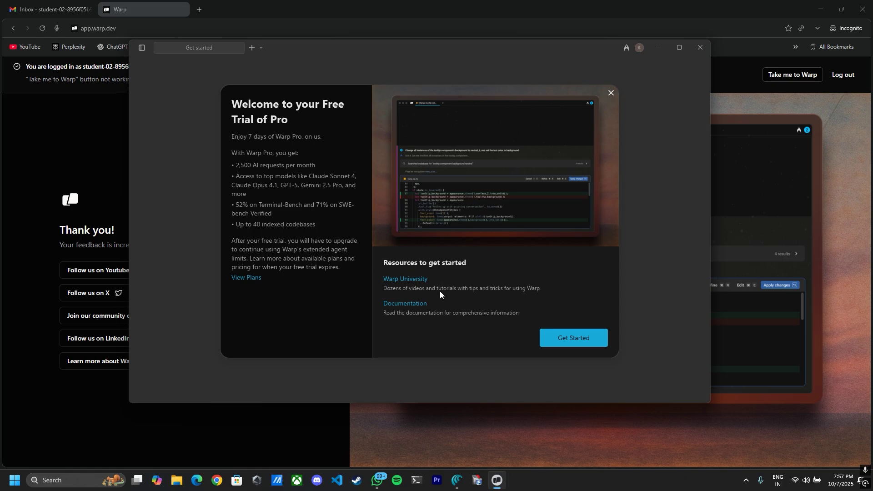
pyautogui.click(572, 339)
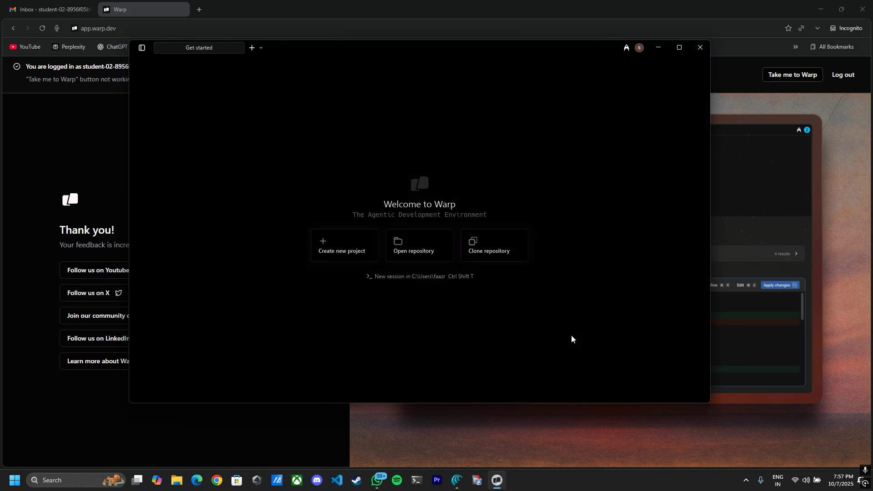
pyautogui.click(679, 48)
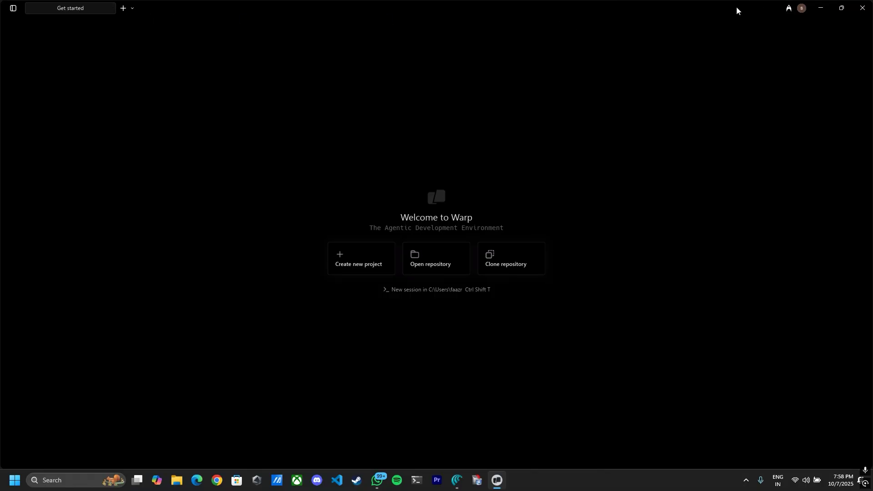
pyautogui.click(801, 8)
pyautogui.click(740, 47)
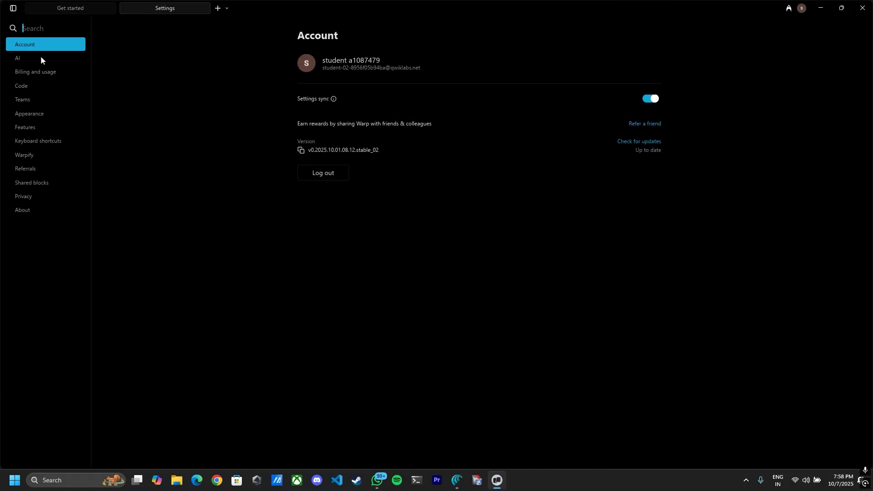
pyautogui.click(31, 72)
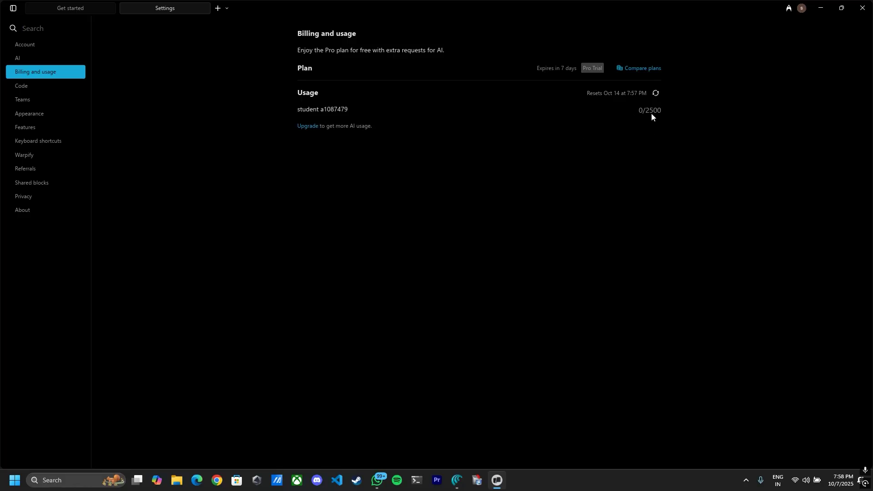
pyautogui.moveTo(165, 9)
pyautogui.click(204, 8)
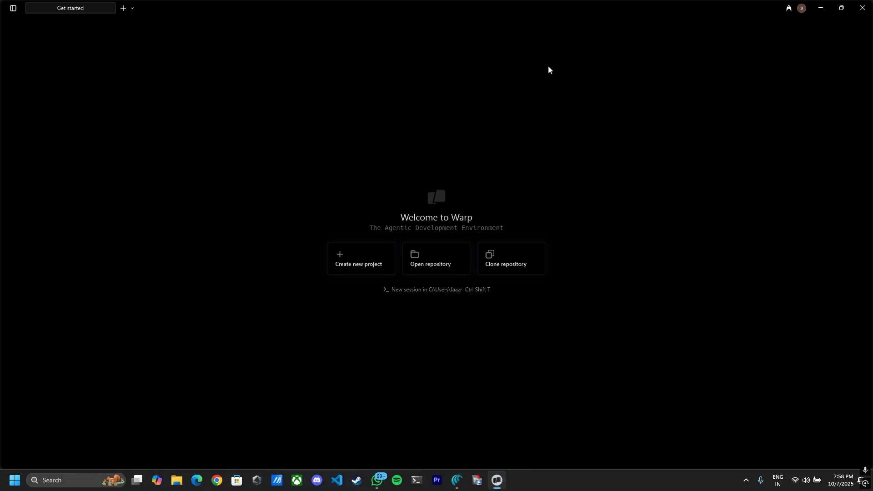
pyautogui.click(801, 8)
pyautogui.click(759, 51)
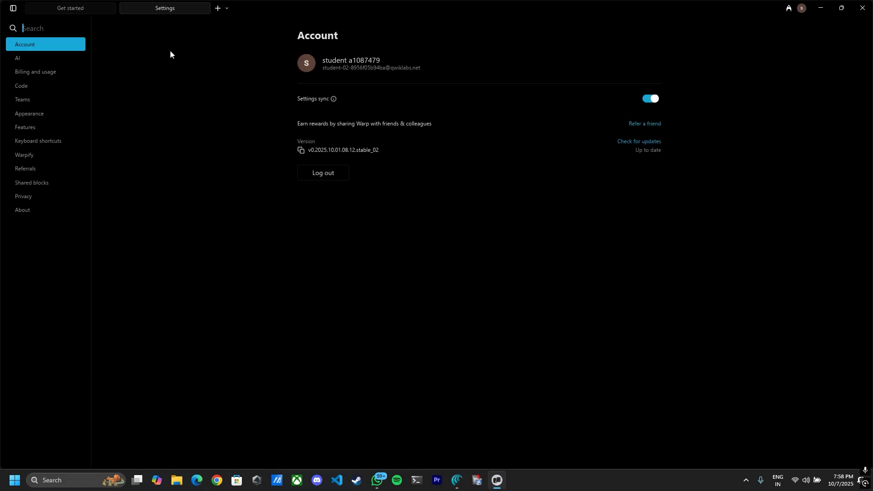
pyautogui.click(54, 74)
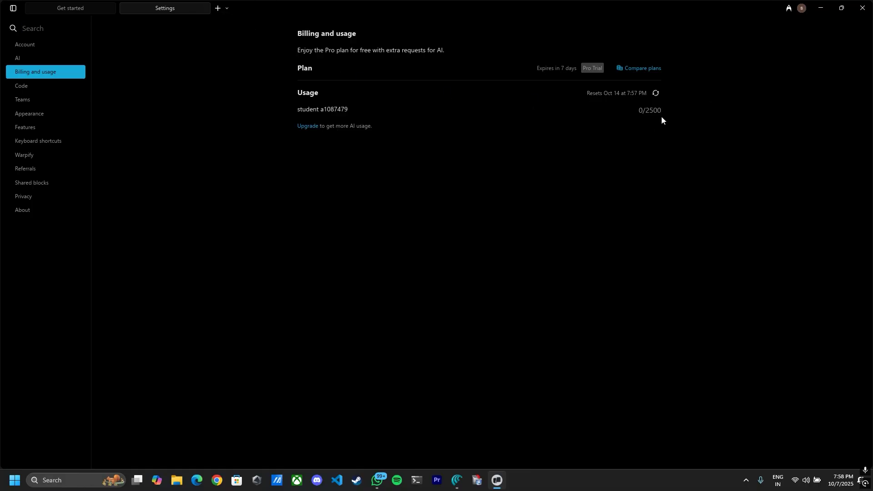
pyautogui.click(202, 8)
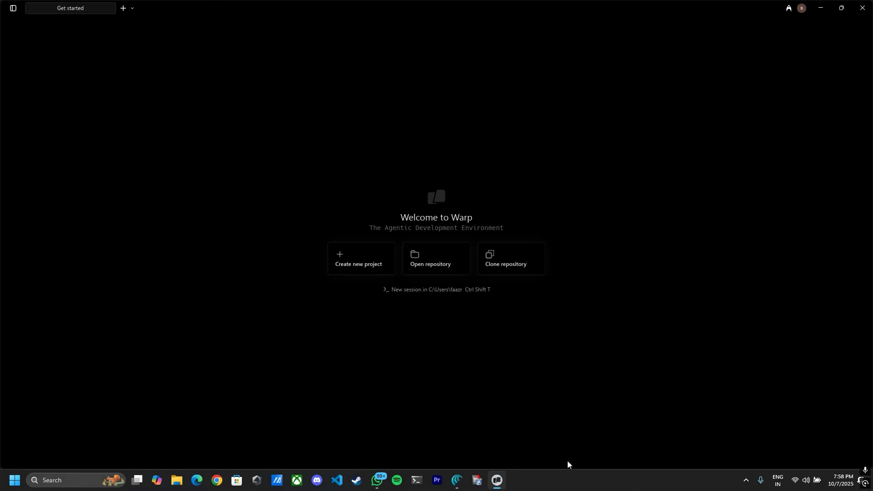